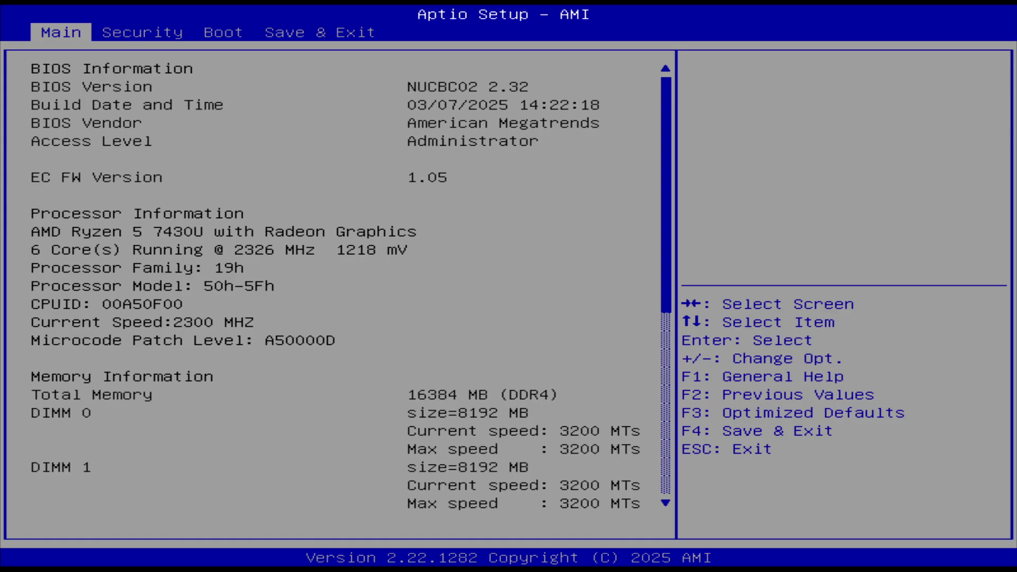
Review the Aptio Security, Boot and Main pages, including the drive information.
key(Right)
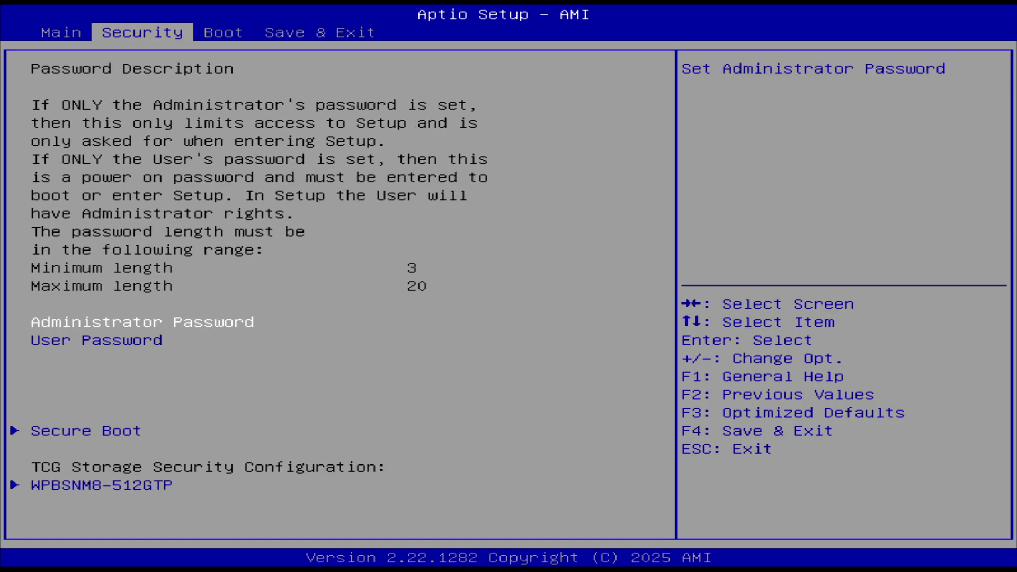
key(Right)
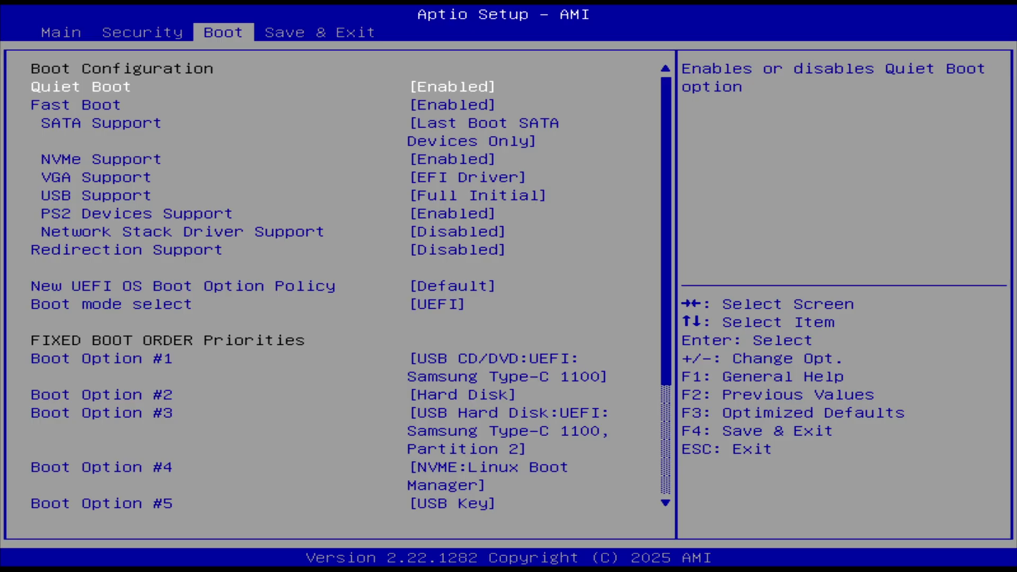
key(Left)
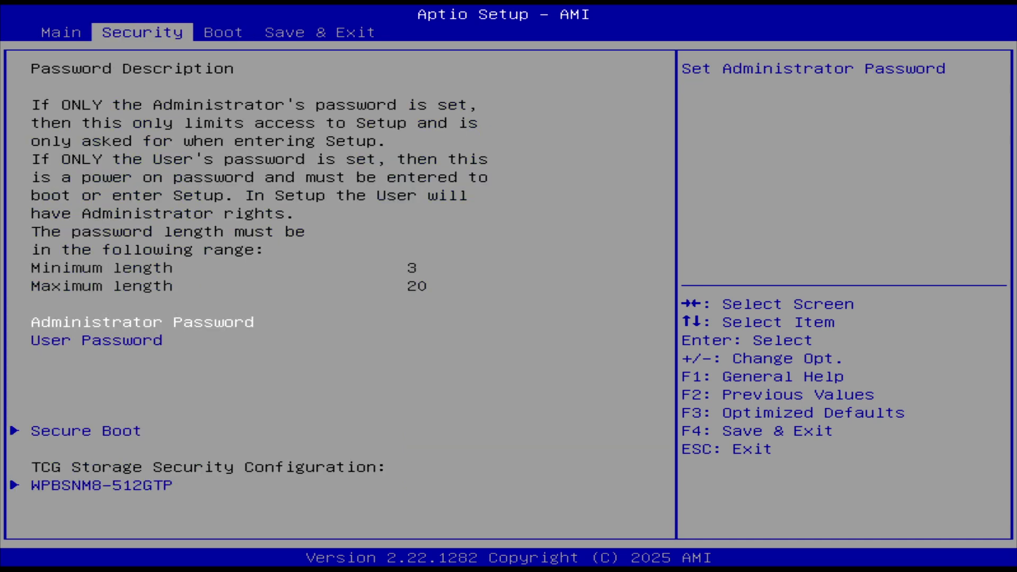
key(Left)
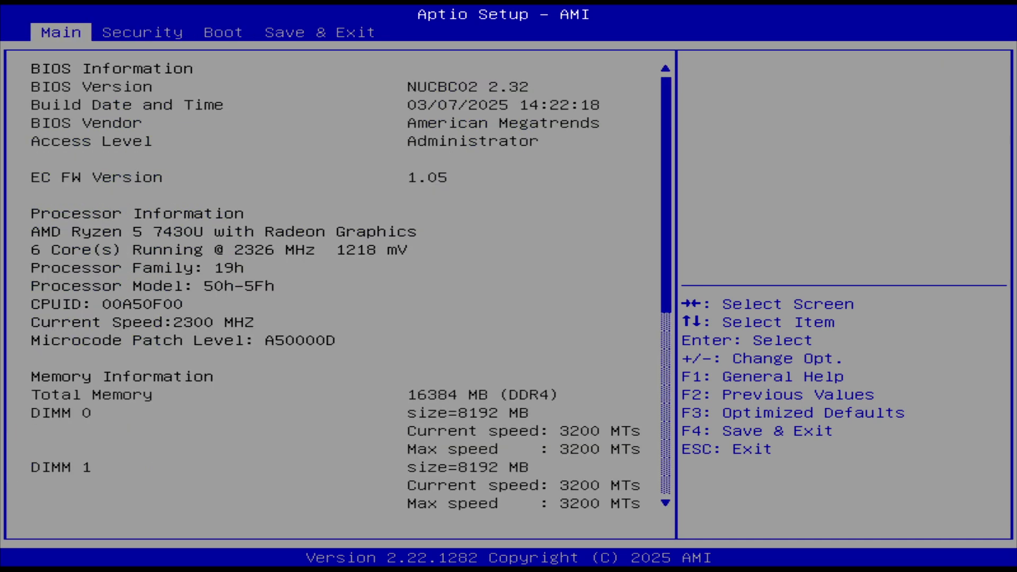
key(Down)
key(Down)
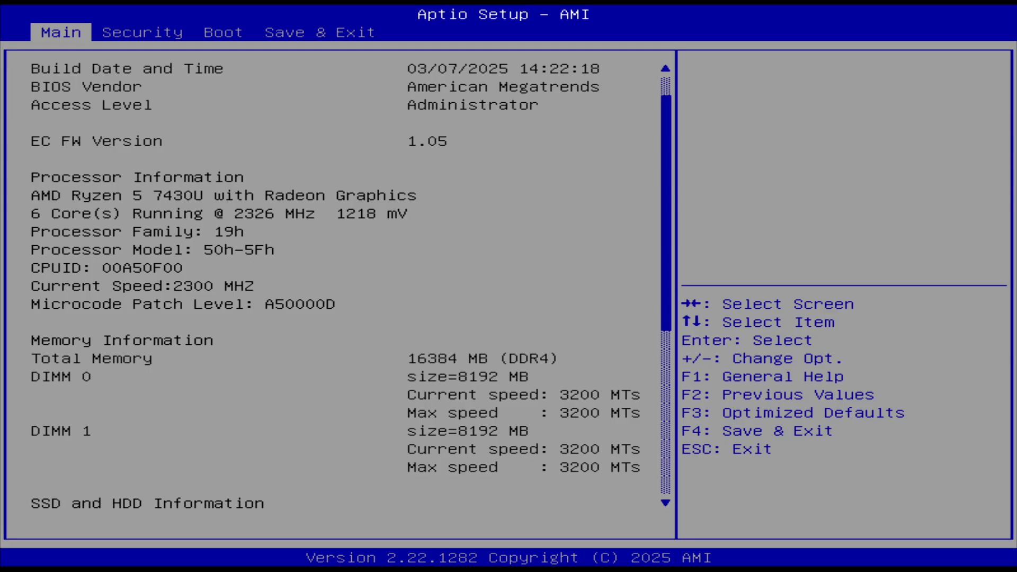
Use the Save & Exit boot override 'UEFI: Samsung Type-C 1100' to boot the USB stick.
key(Right)
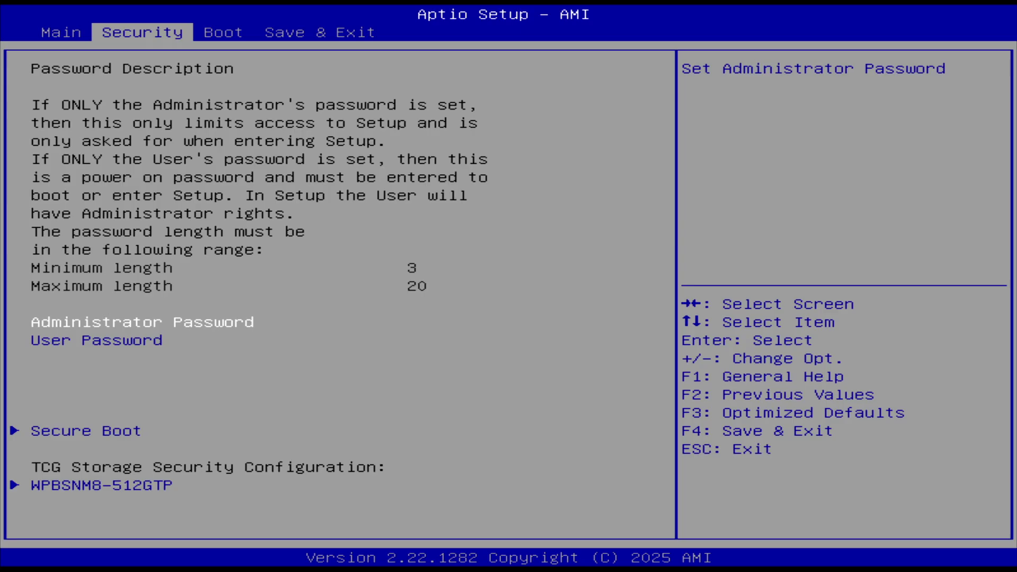
key(Right)
key(Right)
key(Down)
key(Down)
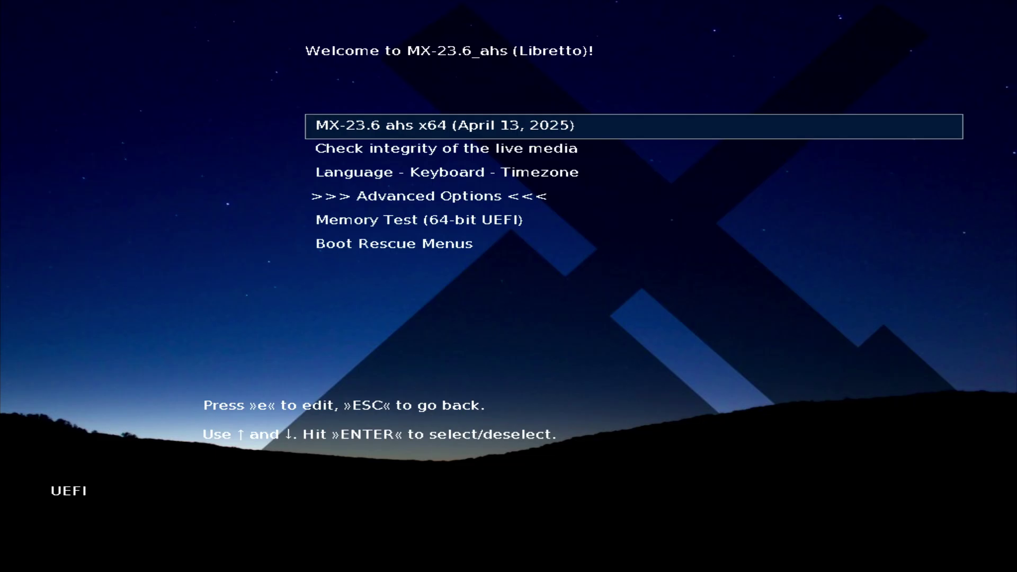
Boot the 'MX-23.6 ahs x64 (April 13, 2025)' live entry from the boot menu.
key(Return)
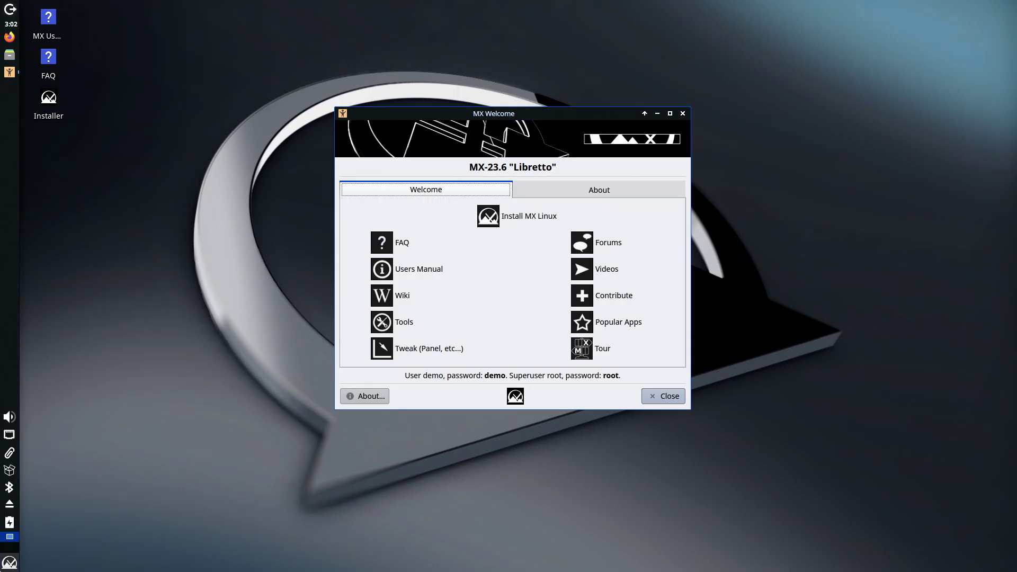
click(11, 567)
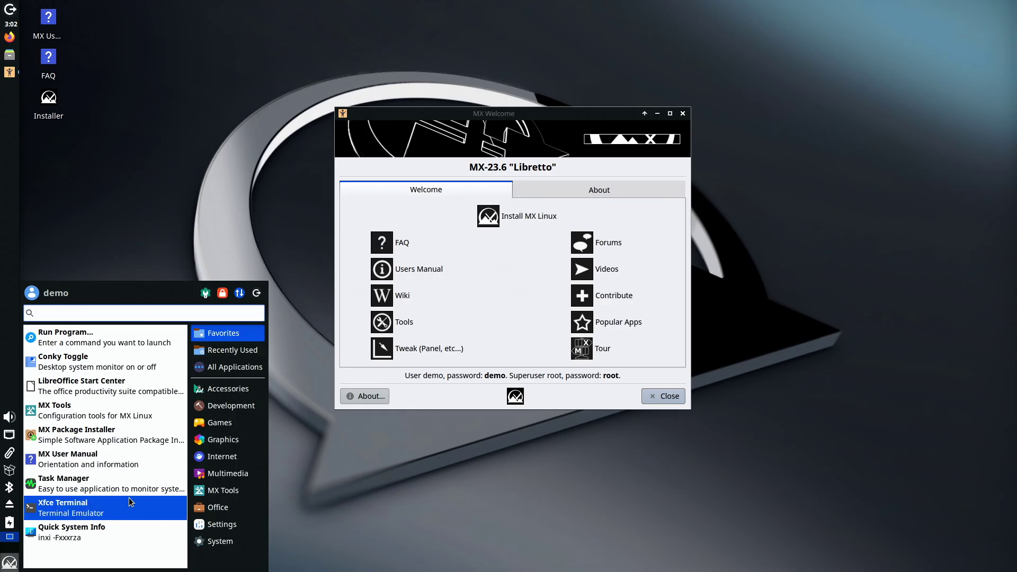
click(129, 500)
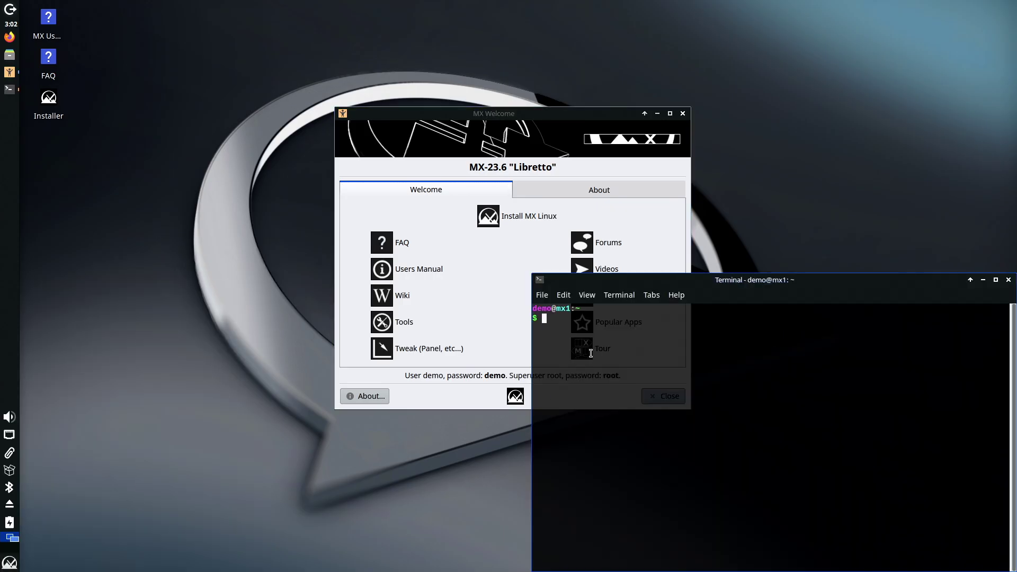
drag(622, 279, 369, 74)
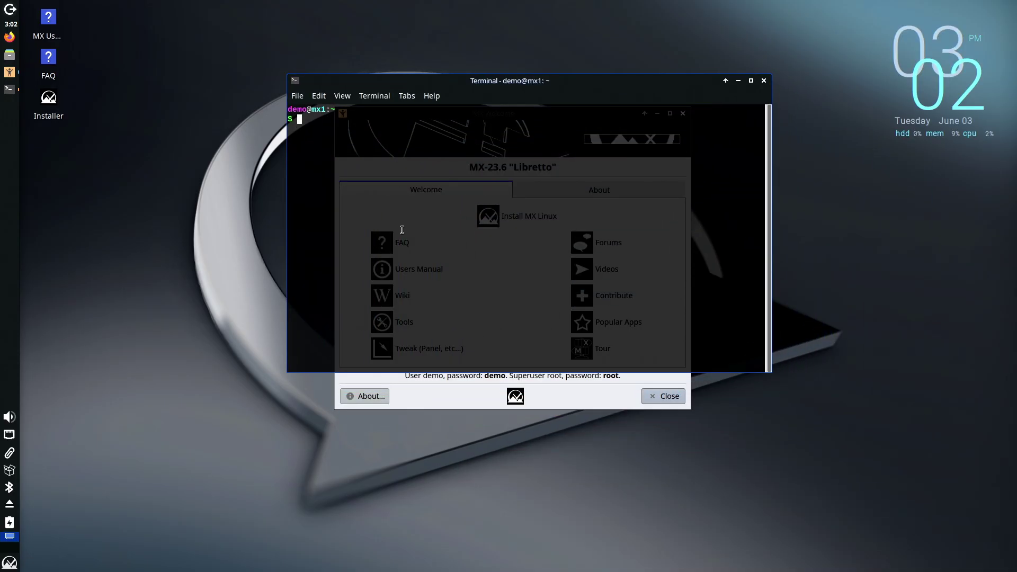
key(ctrl+plus)
key(ctrl+plus)
text(uname -a)
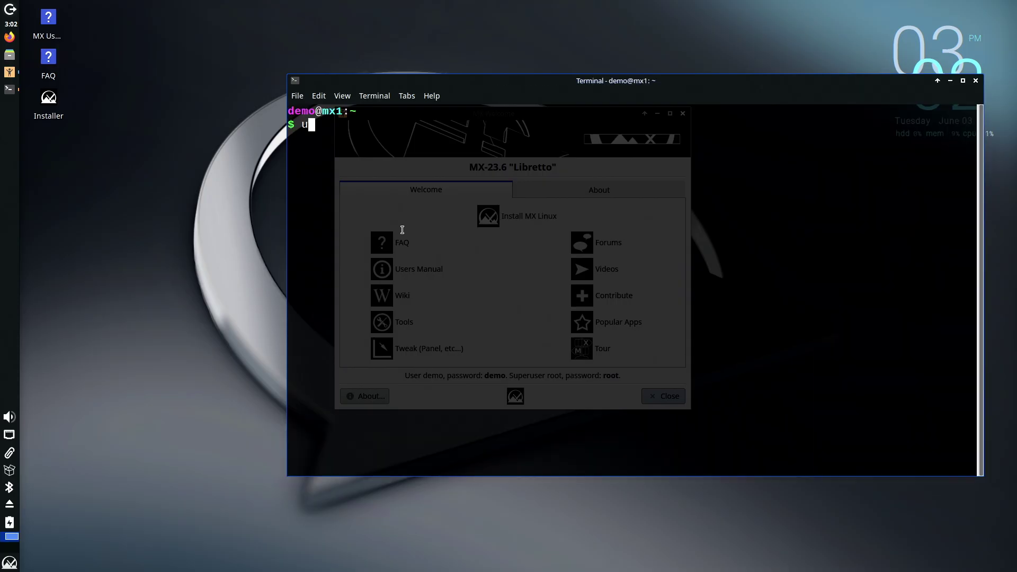
key(Return)
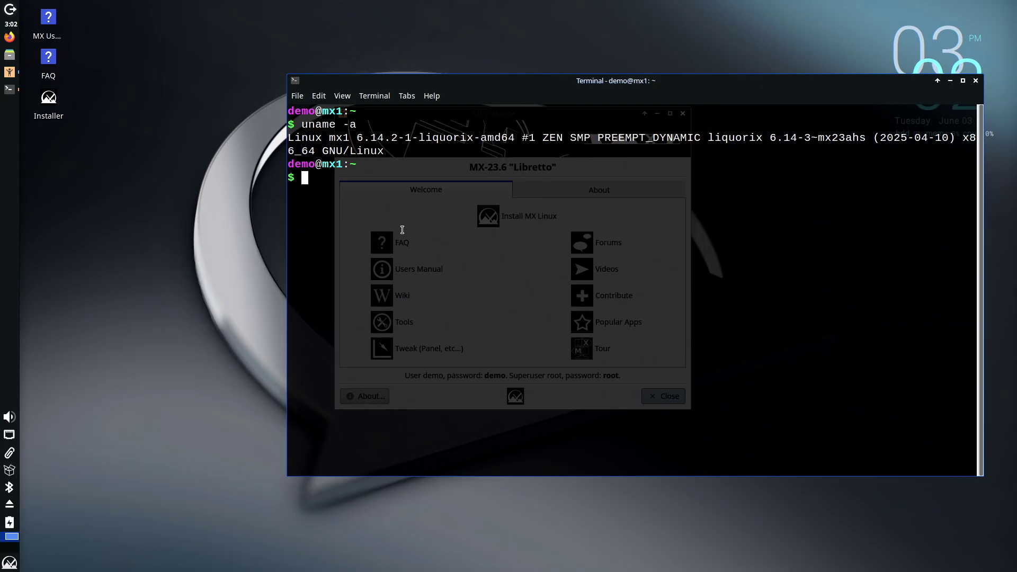
text(exit)
Start the installer, skip the media check, and choose Regular install on the 476.9 GB nvme0n1 disk.
key(Return)
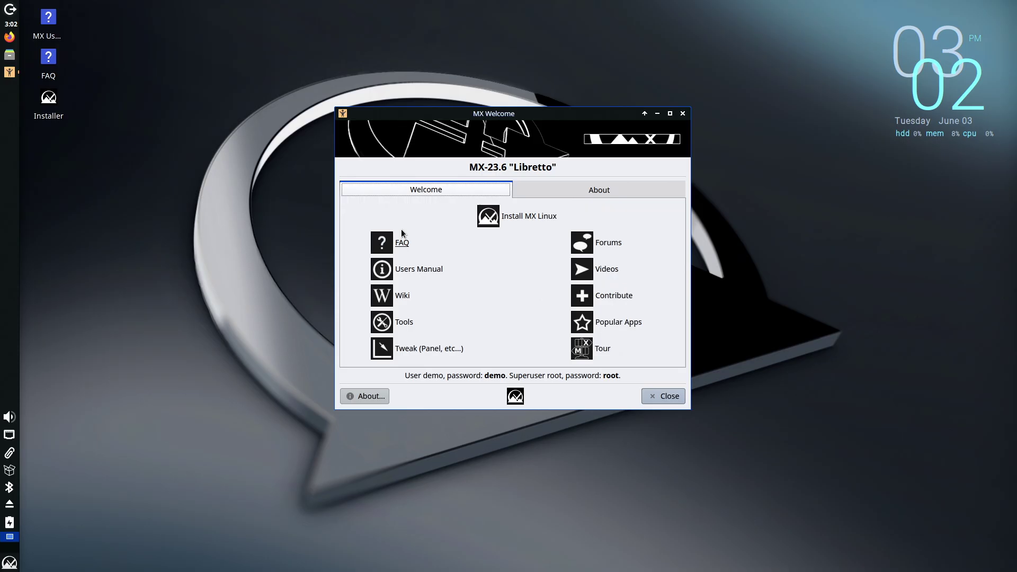
click(486, 217)
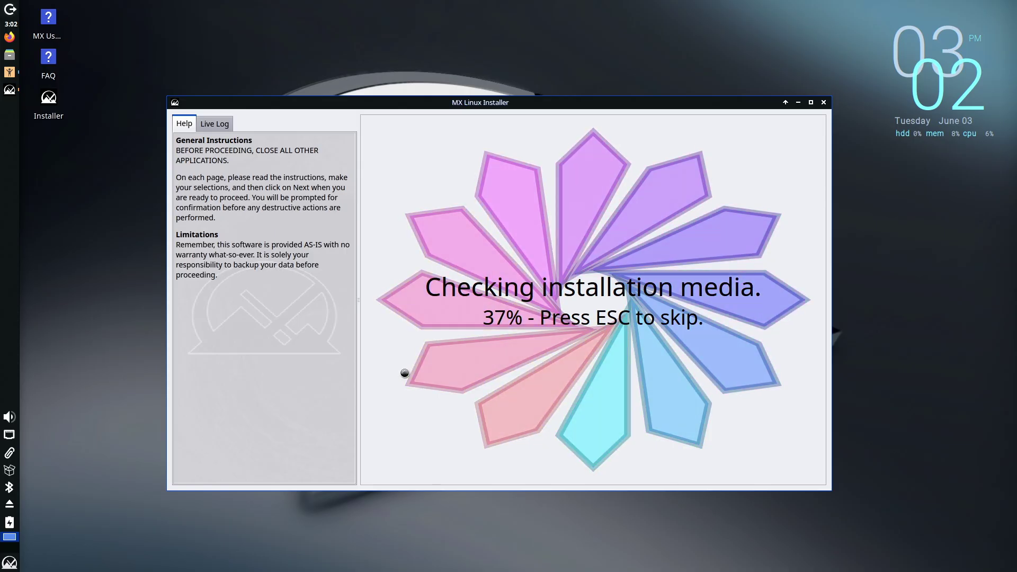
key(Escape)
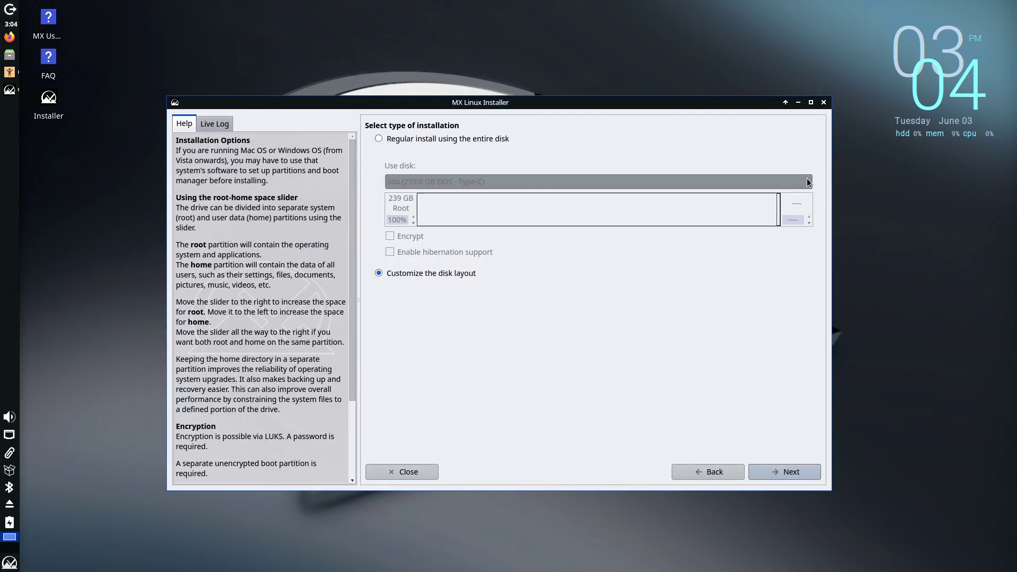
click(398, 137)
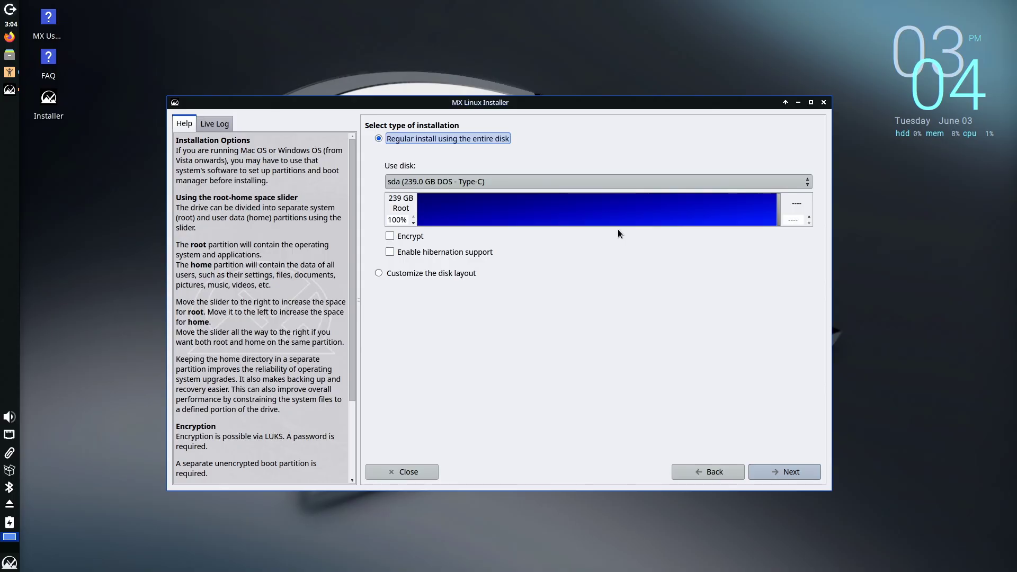
click(808, 182)
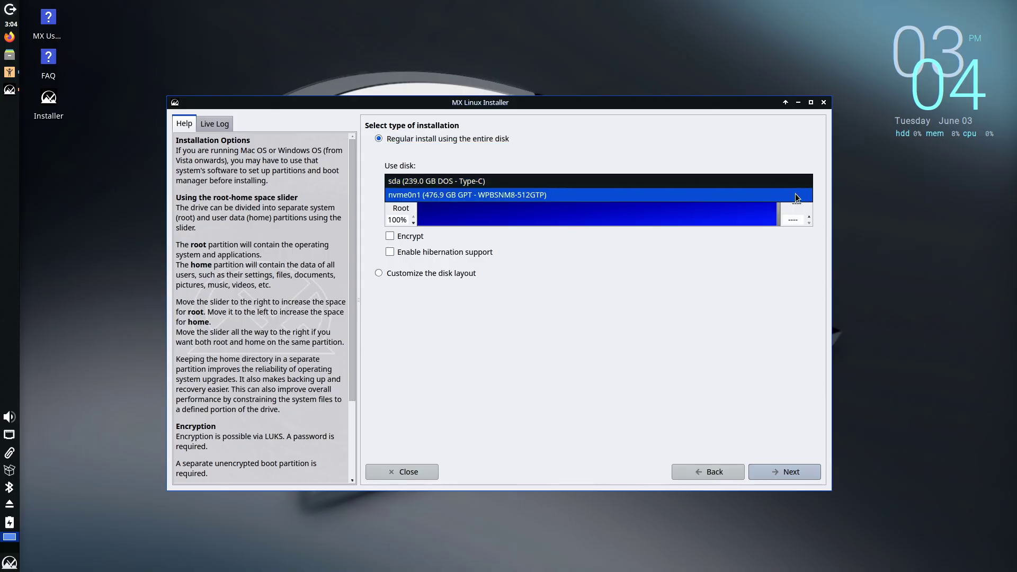
click(795, 195)
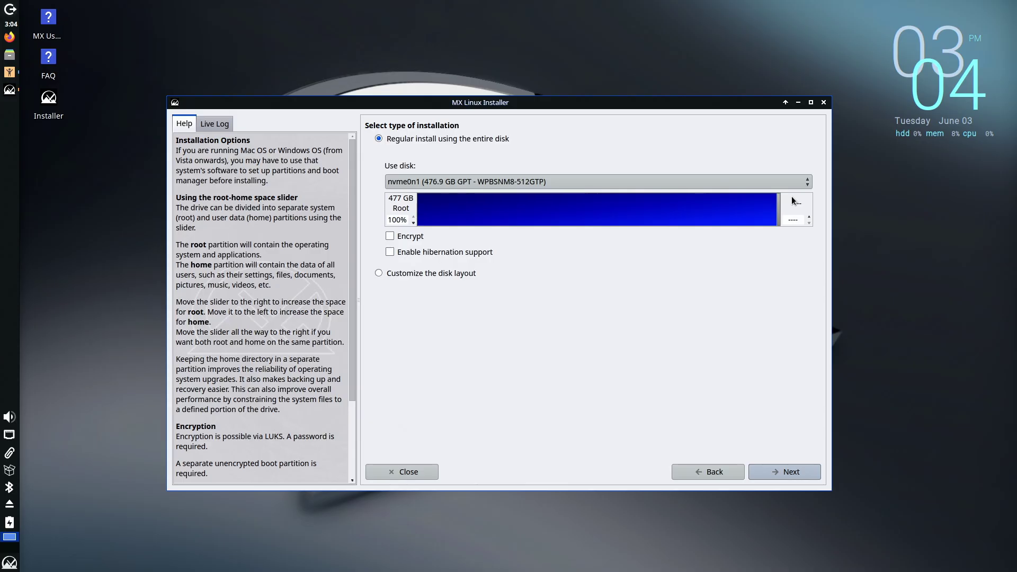
click(778, 473)
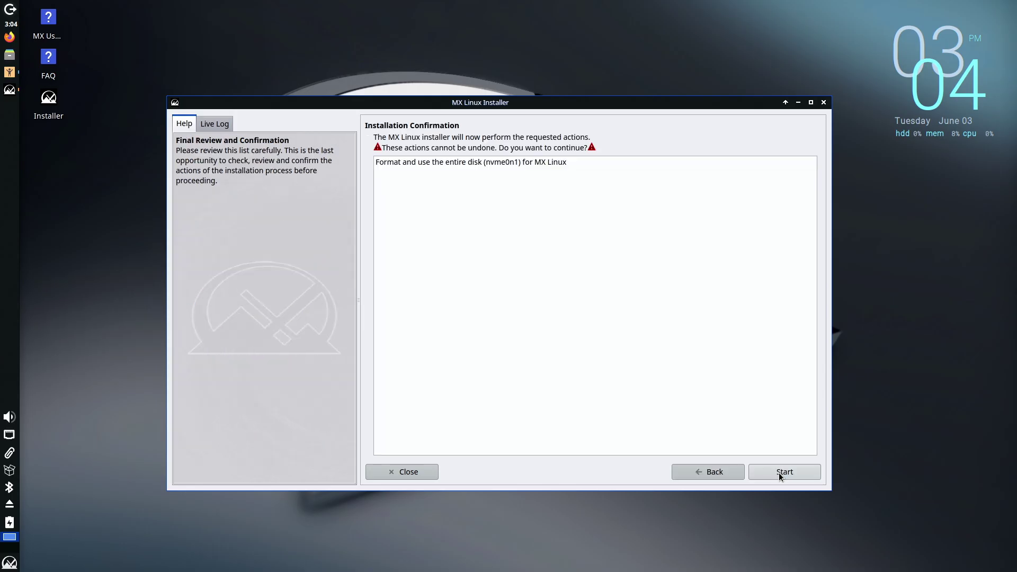
Confirm formatting nvme0n1, then open the timezone city list on the locale page.
click(778, 473)
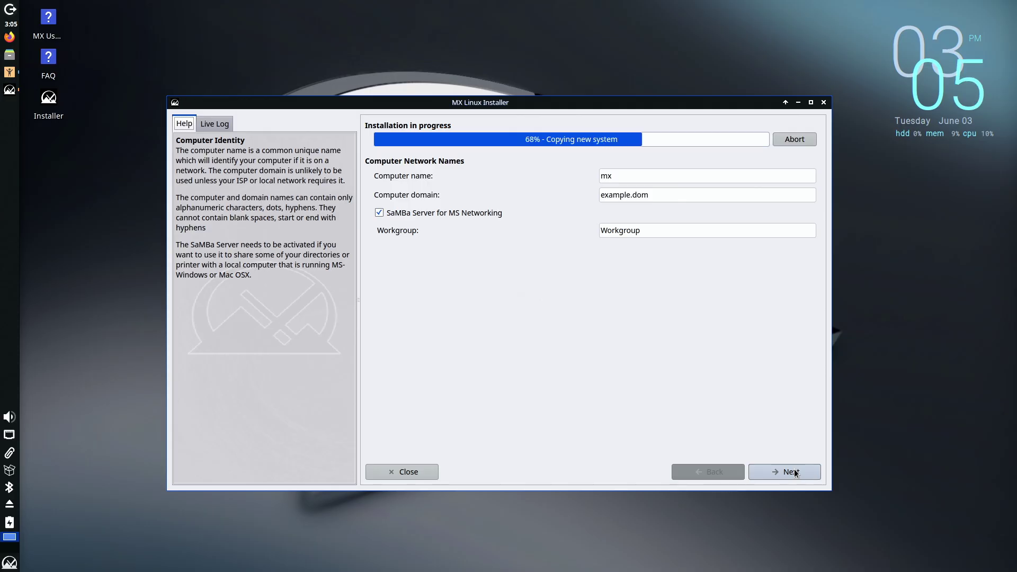
click(794, 473)
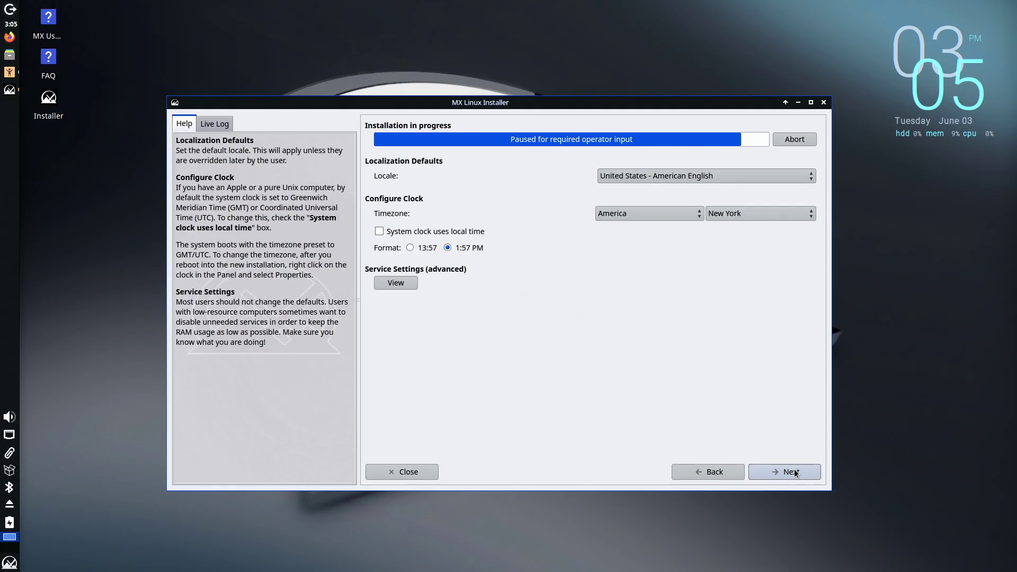
click(752, 214)
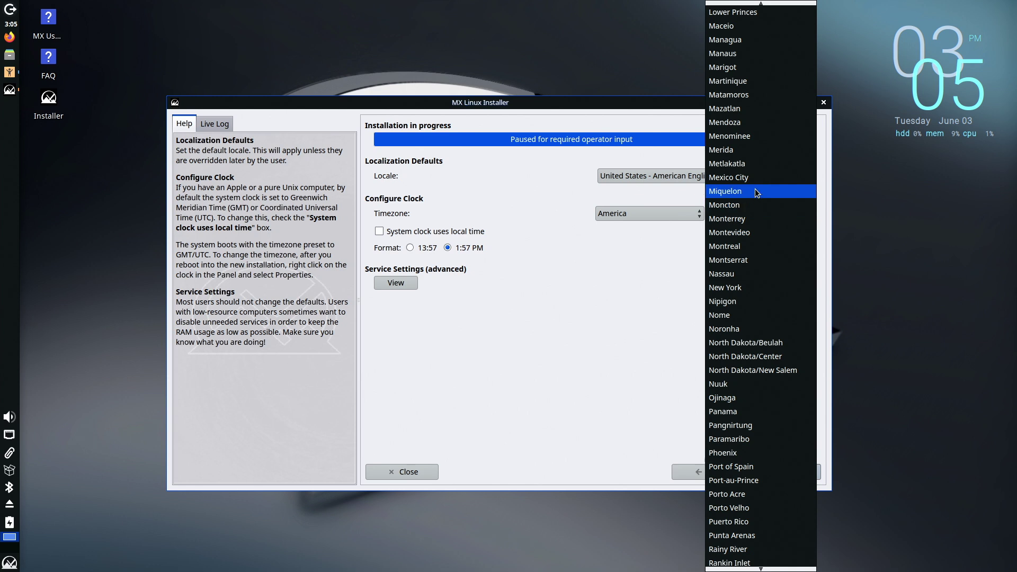
scroll(756, 191, up, 20)
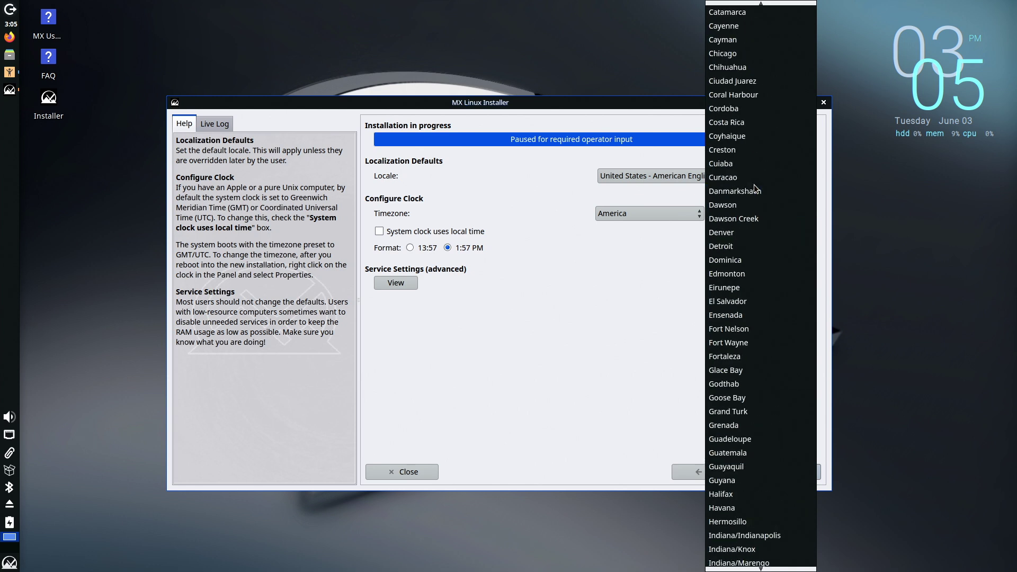
Pick the America timezone city, then enter the default user's login name and continue.
click(752, 165)
click(794, 472)
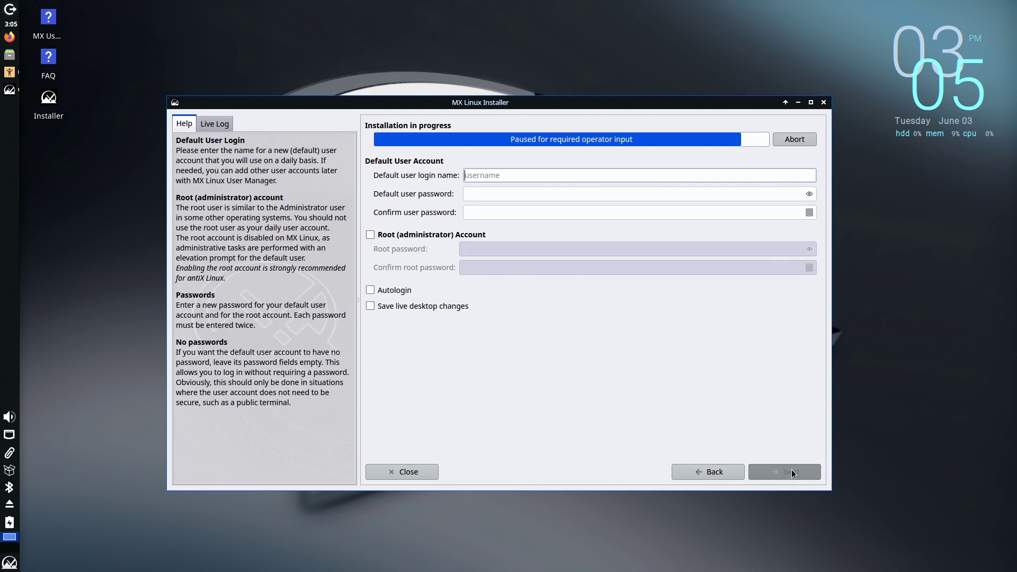
click(530, 175)
text(djware)
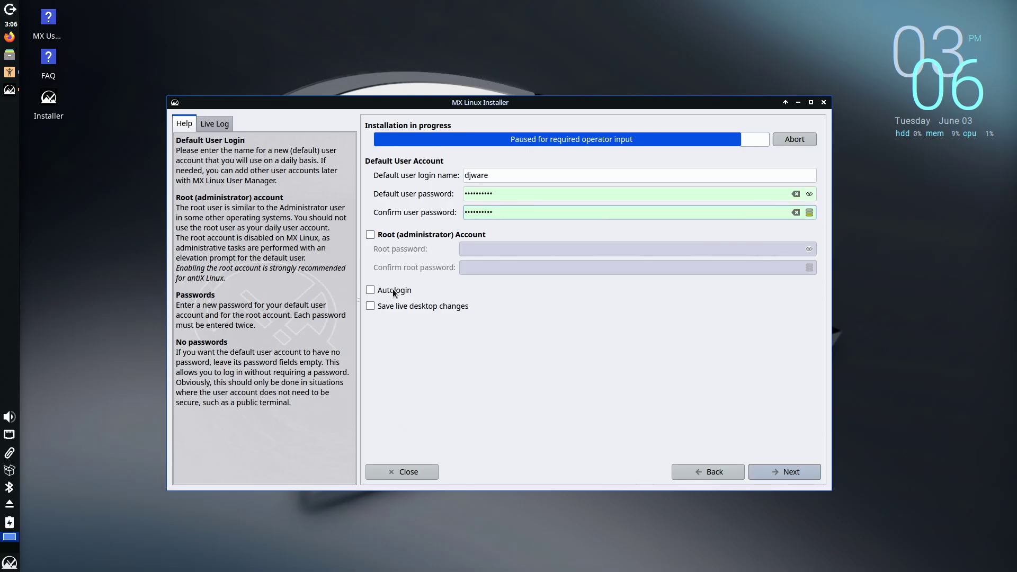
click(788, 469)
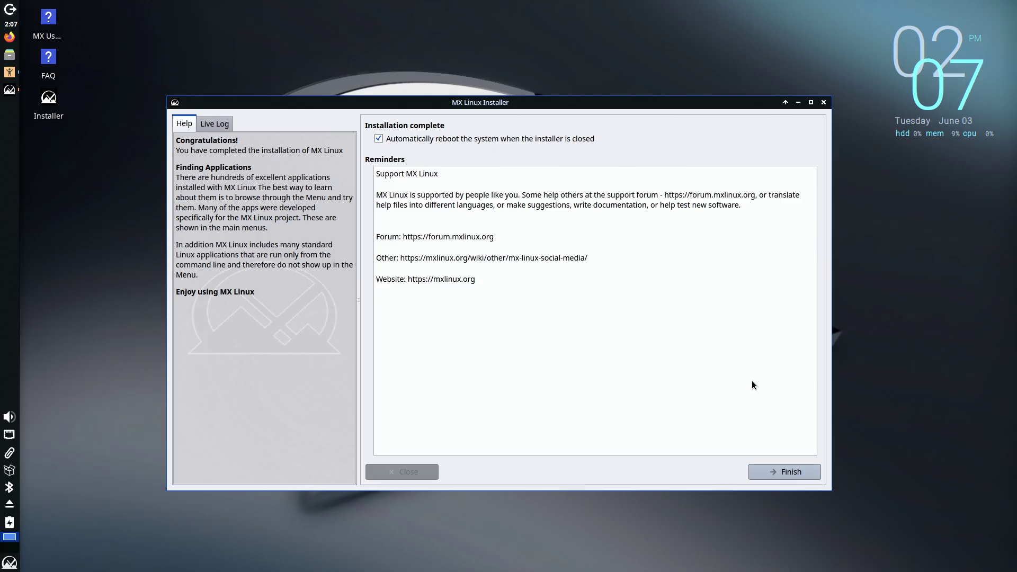
Finish the installer with automatic reboot left checked.
click(771, 477)
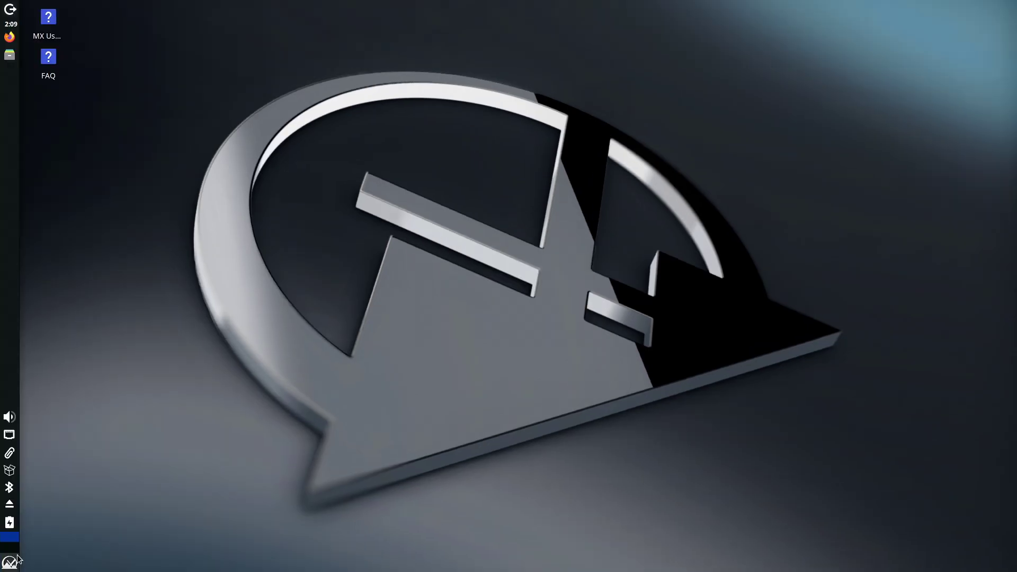
Launch Xfce Terminal from the Whisker menu, centre its window, and enlarge the font.
click(9, 563)
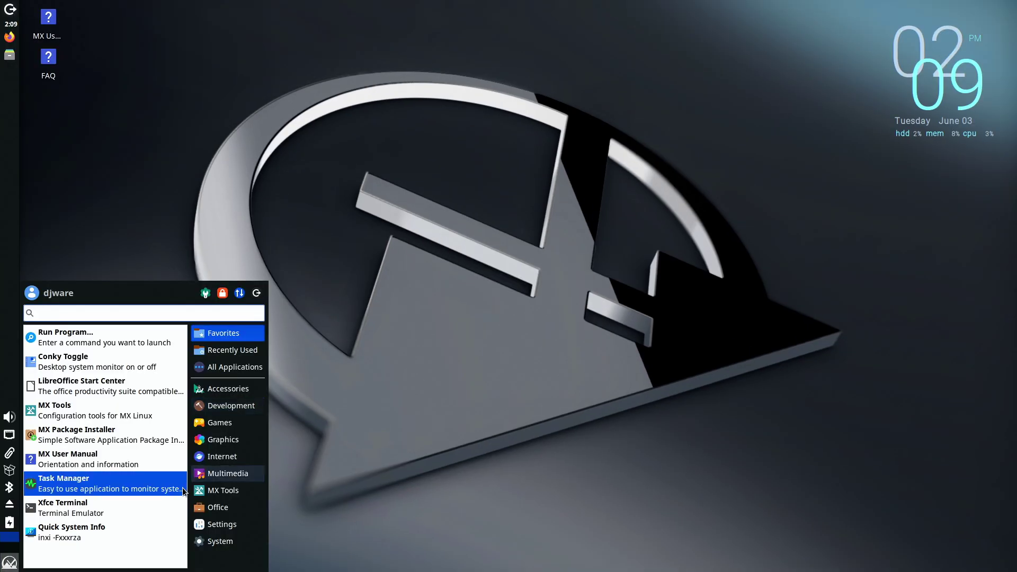
click(162, 515)
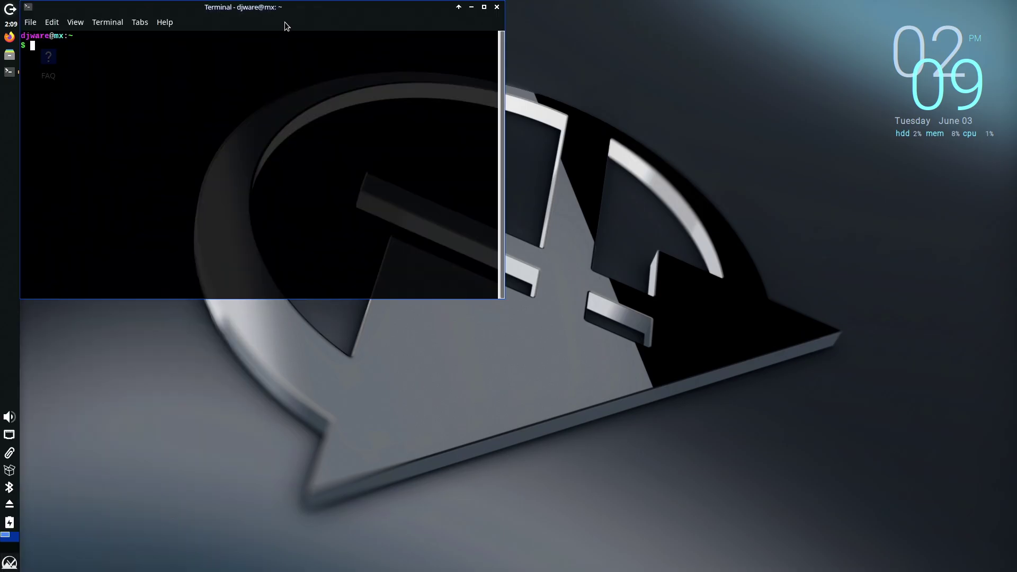
drag(284, 21, 387, 101)
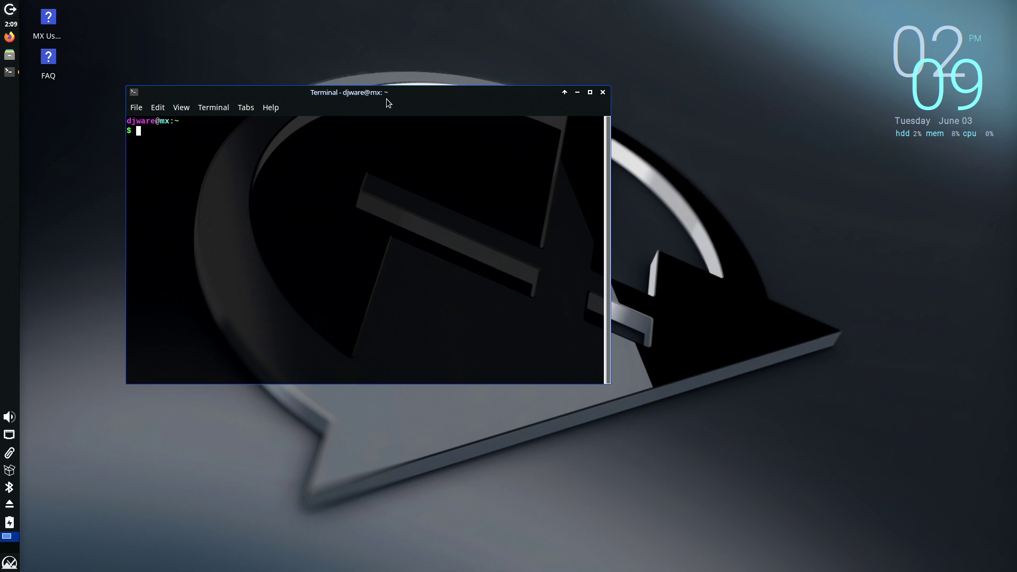
key(ctrl+plus)
key(ctrl+plus)
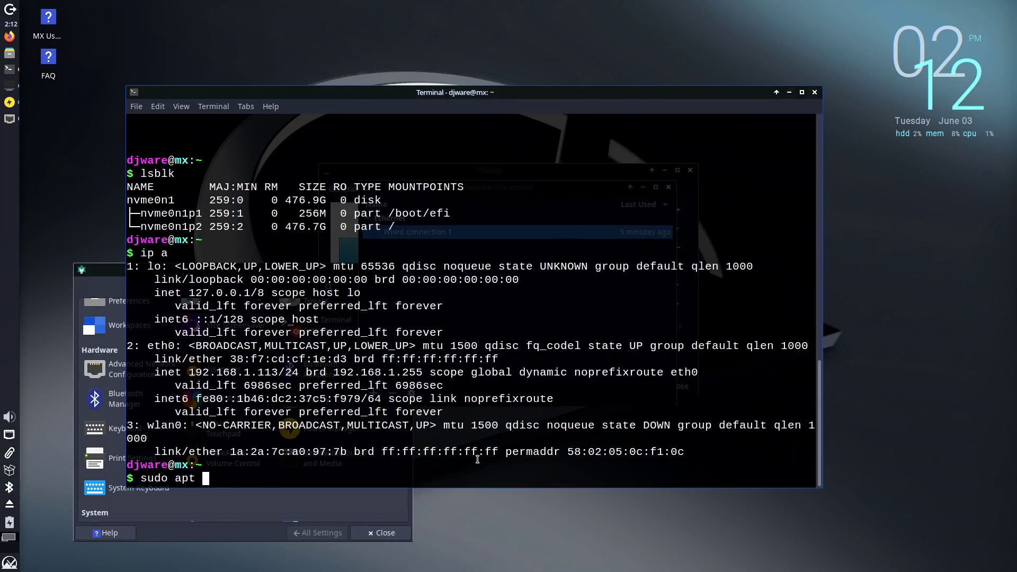
Run sudo apt update with the sudo password (173 upgradable), then type 'sudo apt upgrade -y'.
text(update)
key(Return)
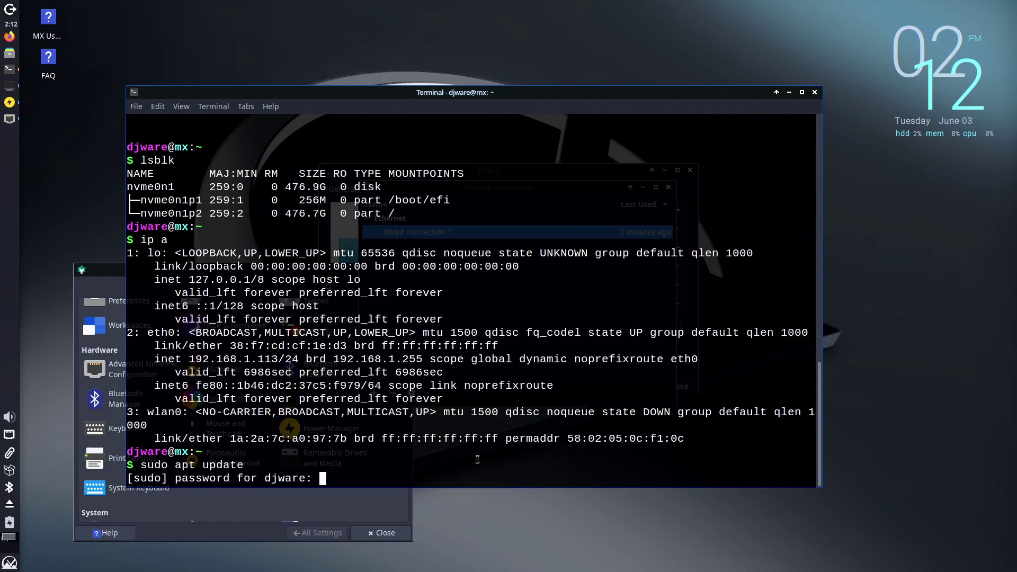
text(********)
key(Return)
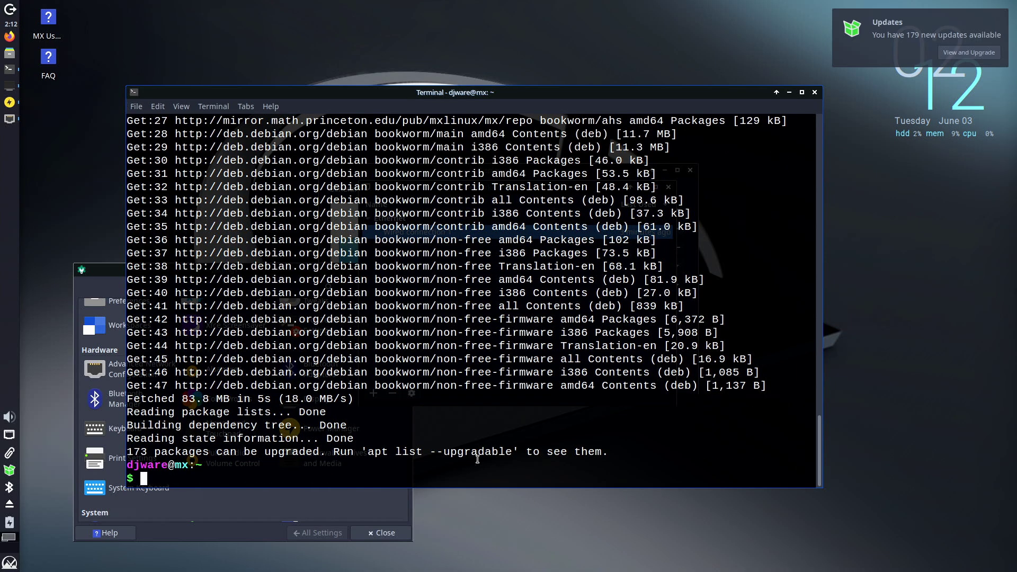
text(sudo apt upgrade -y)
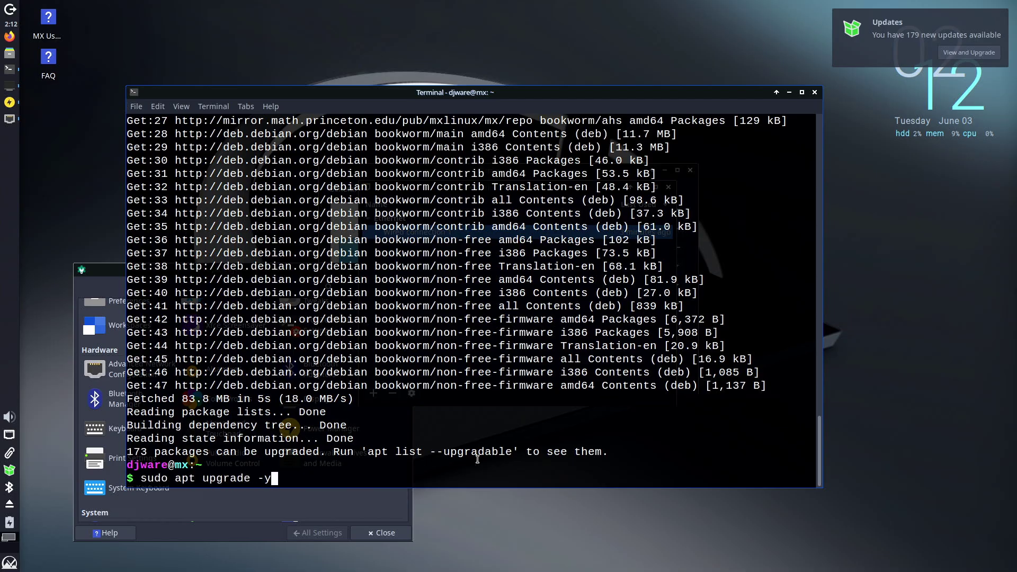
Run 'sudo apt upgrade -y' and follow it to 99% as the liquorix initramfs builds.
key(Return)
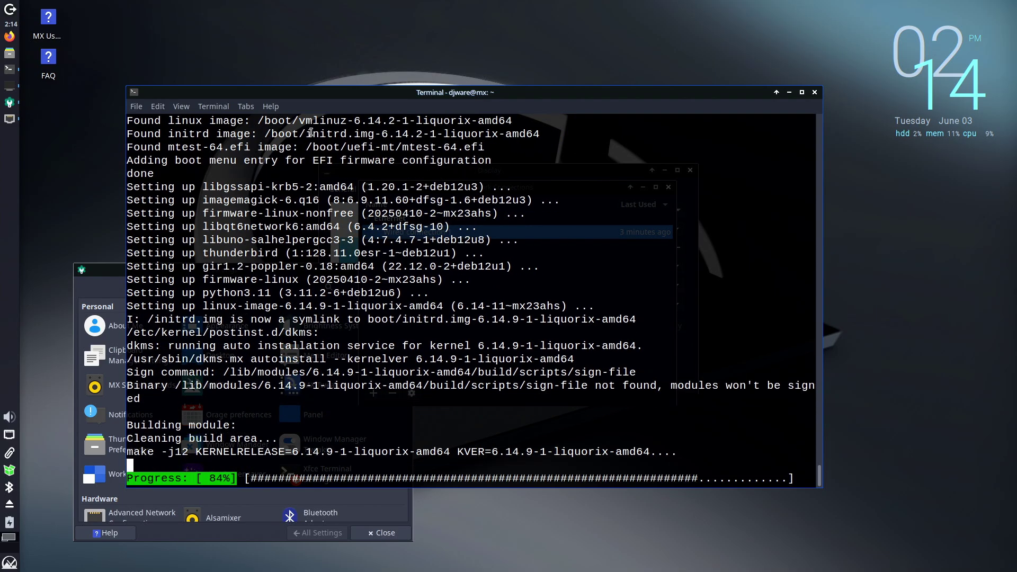
scroll(311, 133, up, 7)
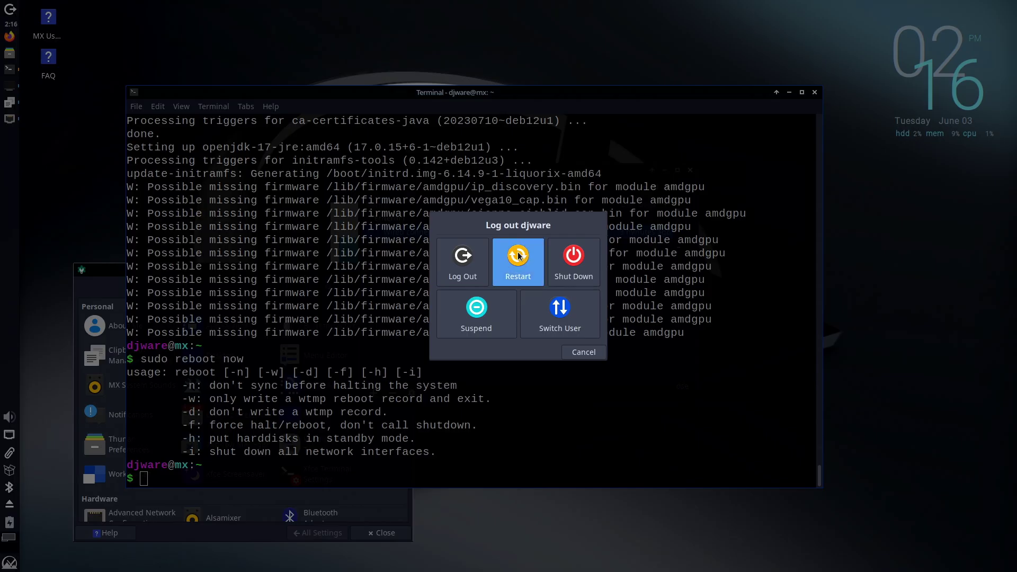
Bring up the log out dialog to restart the upgraded system.
click(522, 260)
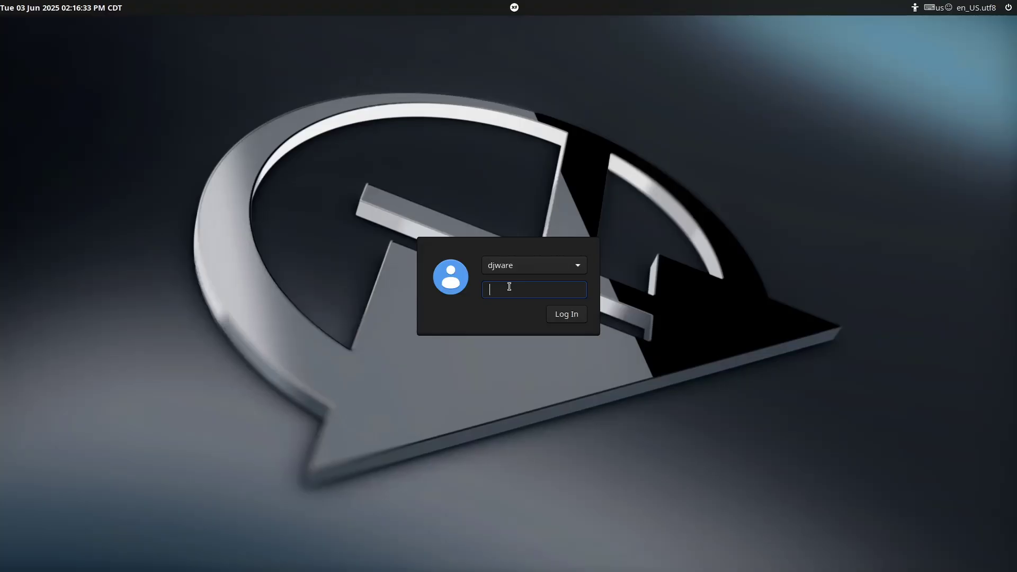
Log in with the account password, review the MX 23.6 liquorix-kernel fastfetch summary, and launch htop.
text(•)
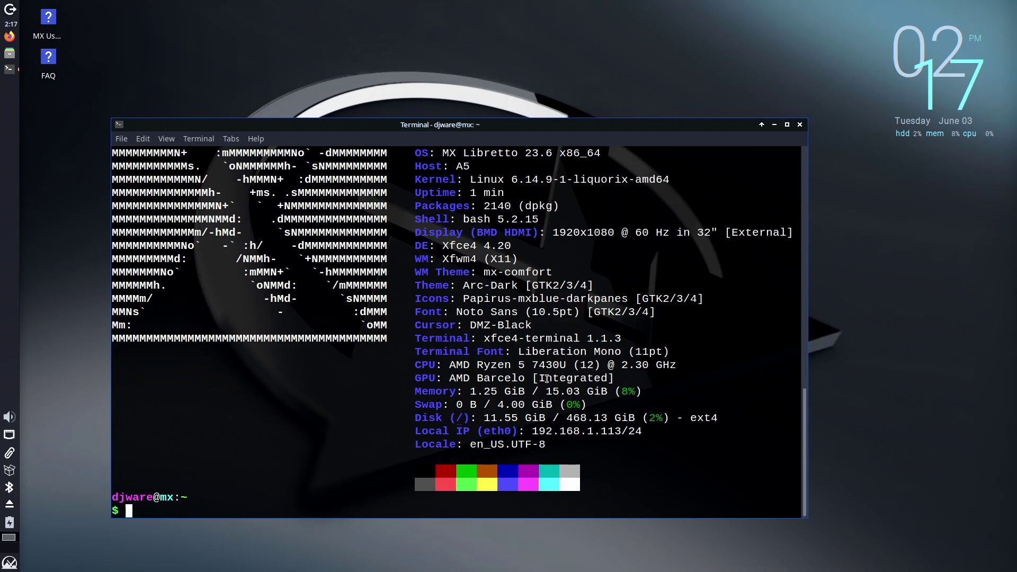
scroll(546, 378, up, 2)
scroll(546, 378, down, 2)
text(htop)
key(Return)
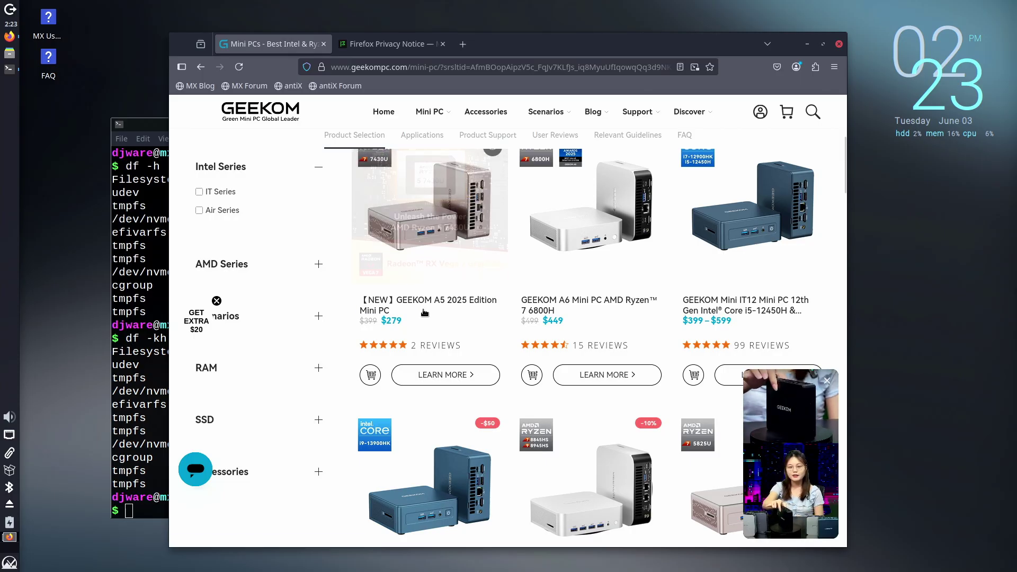
Open the GEEKOM A5 2025 Edition page and scroll through its $279 Ryzen 7430U details.
click(424, 193)
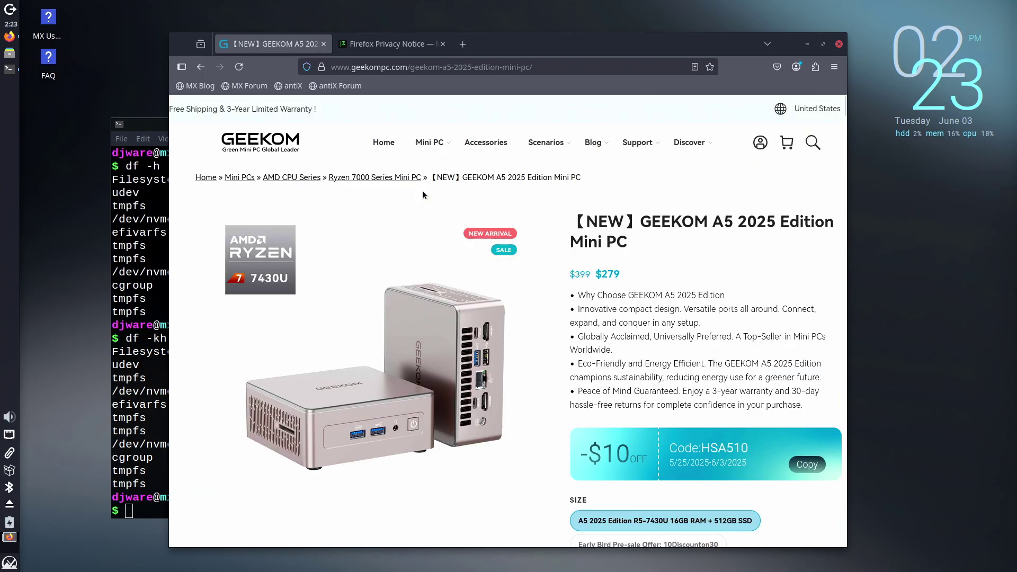
scroll(596, 344, down, 1)
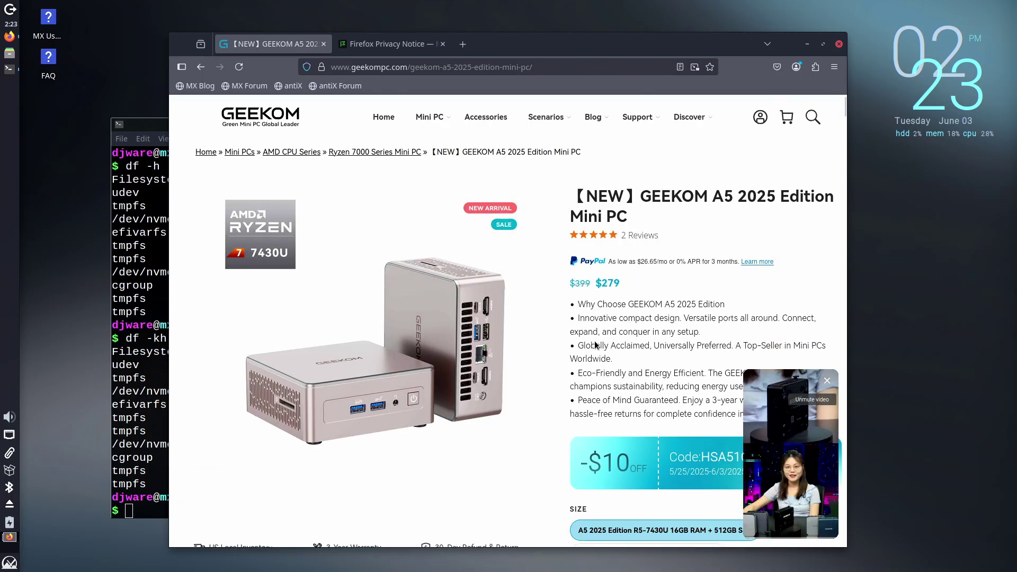
scroll(594, 343, down, 2)
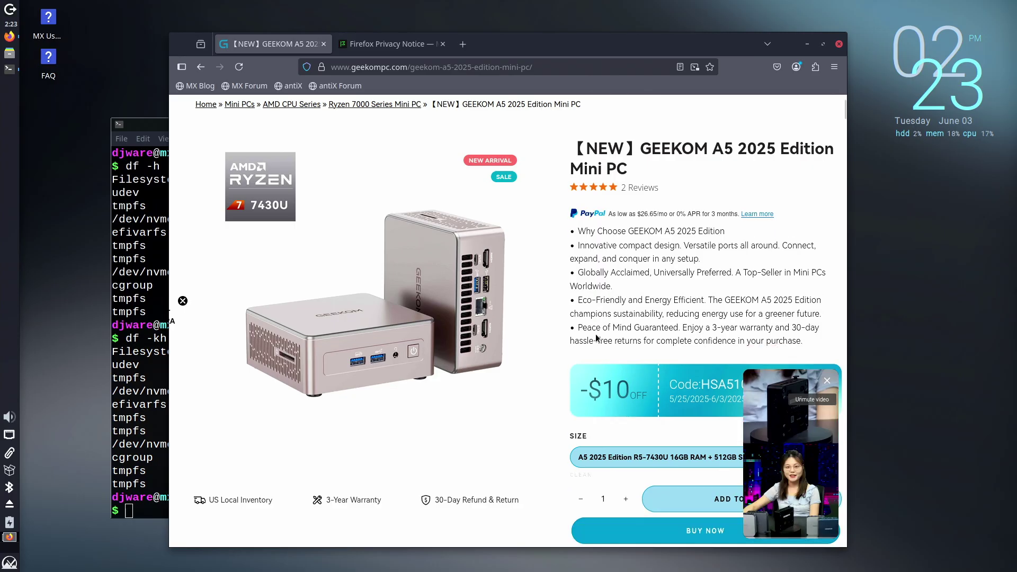
scroll(458, 425, down, 5)
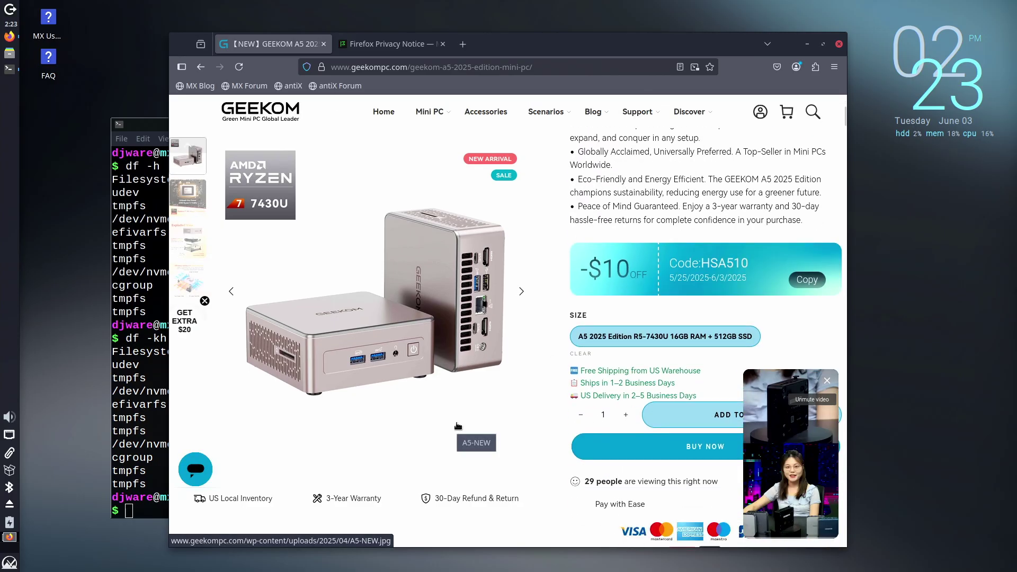